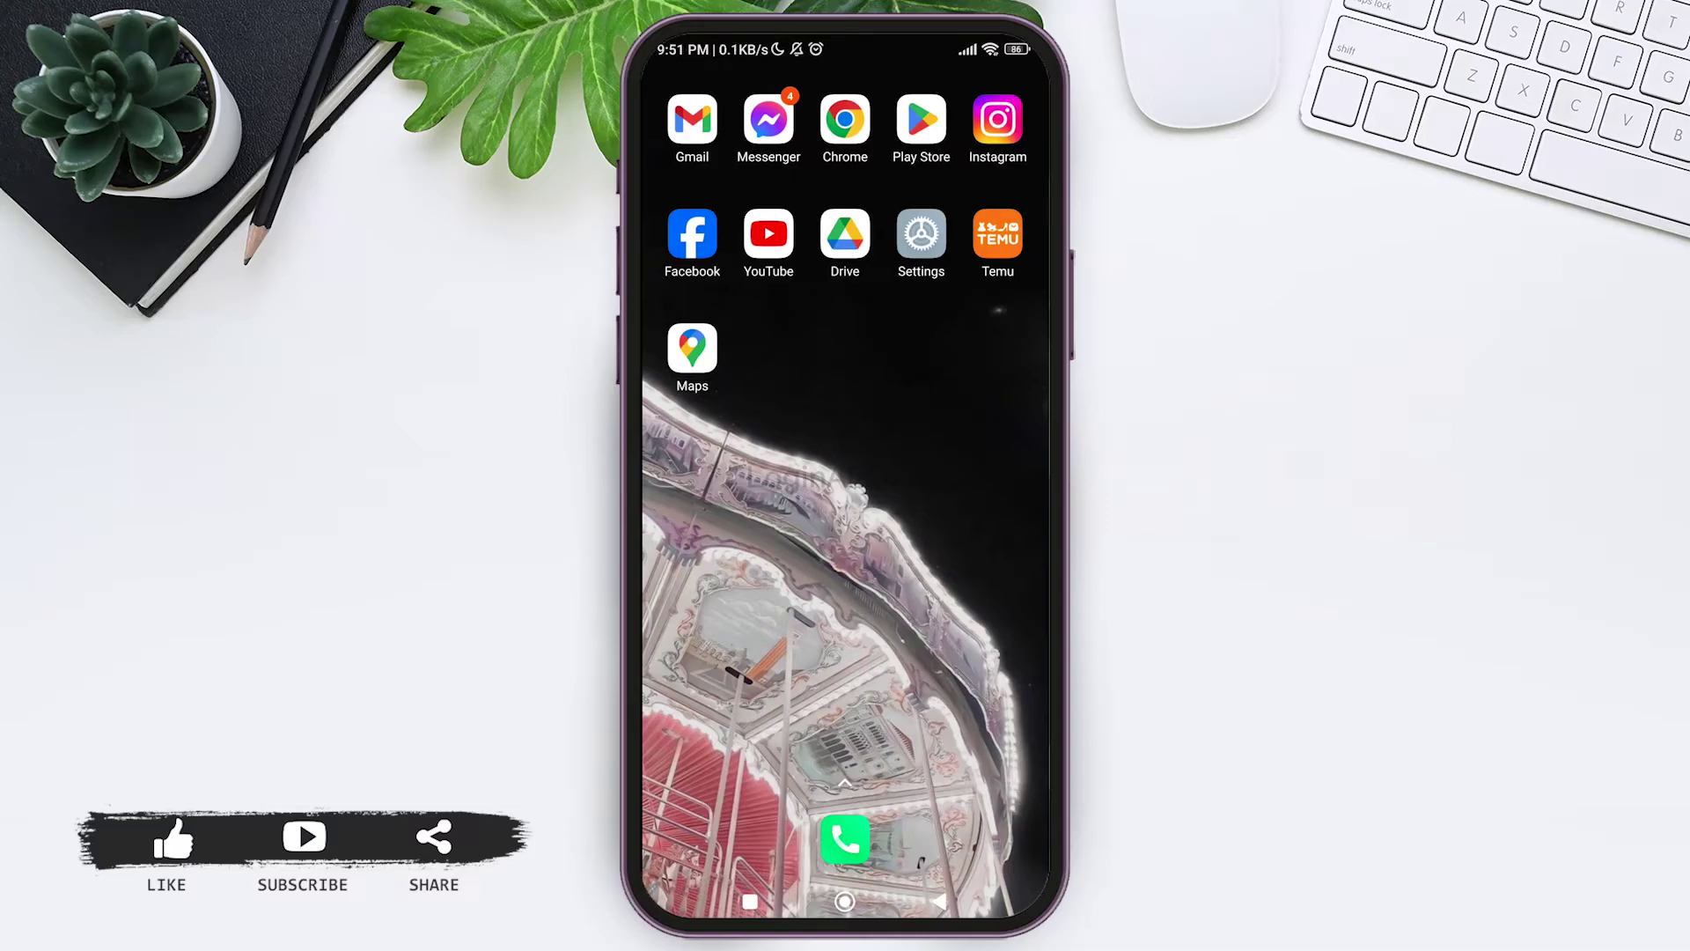
Launch Temu, then open Settings to check Temu's mobile data, Wi‑Fi and background data access.
left_click(997, 233)
left_click(919, 233)
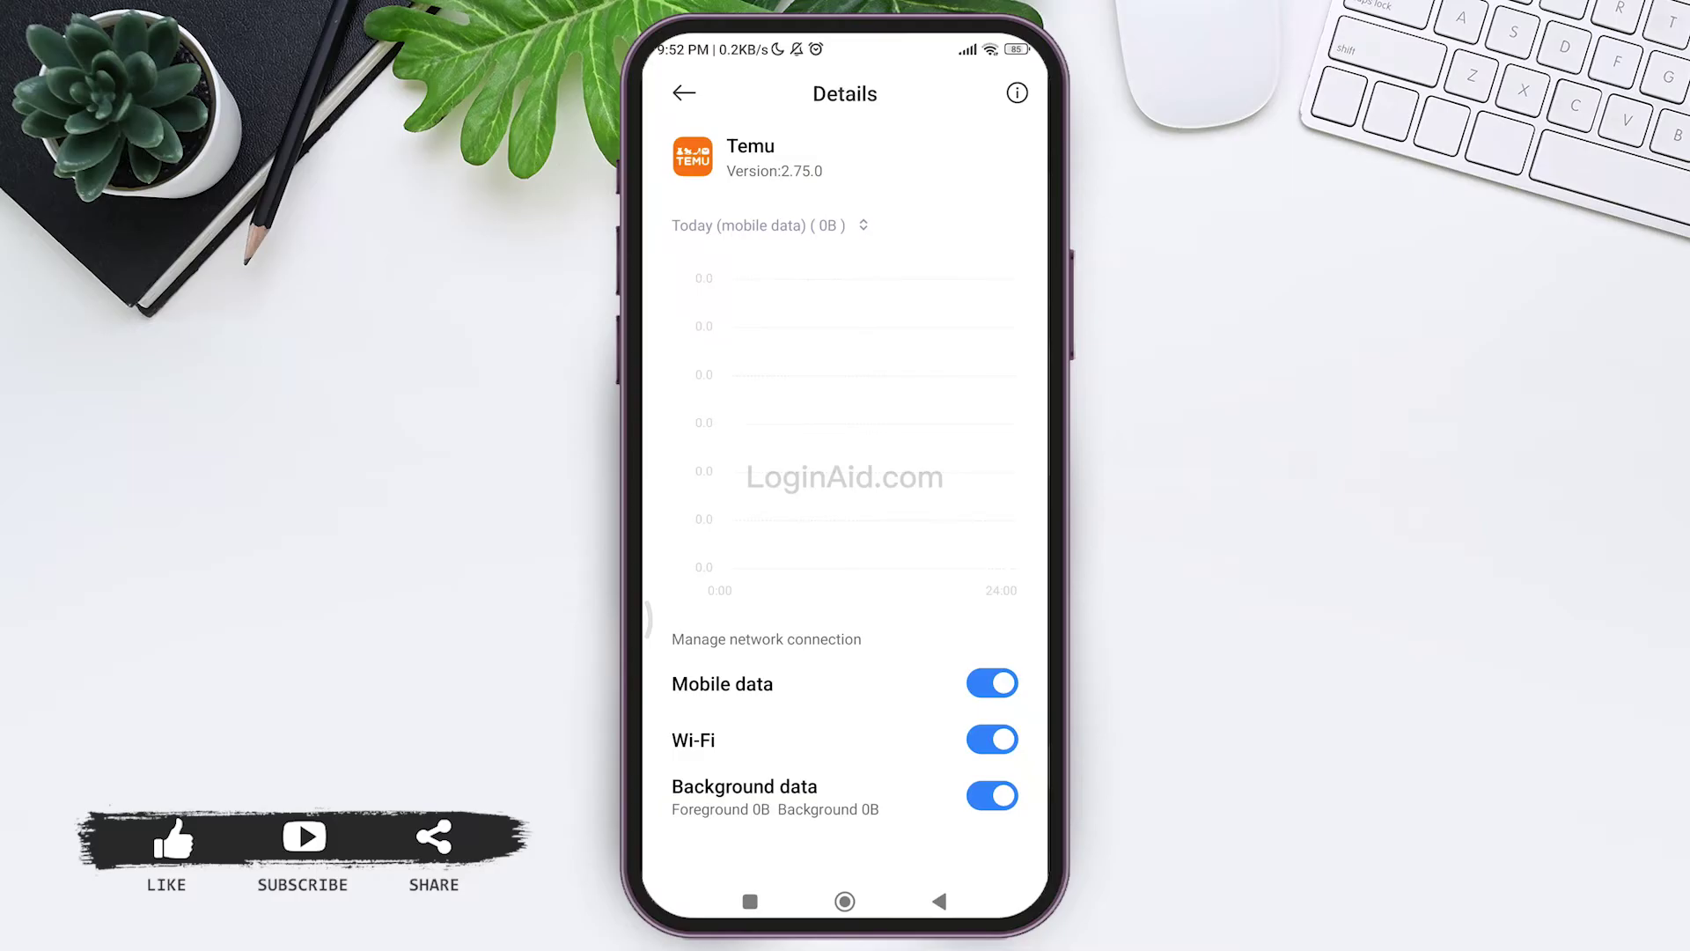
Return to Connection & sharing and open the 'Reset Wi‑Fi, mobile networks, and Bluetooth' page without resetting.
key("Escape")
key("Escape")
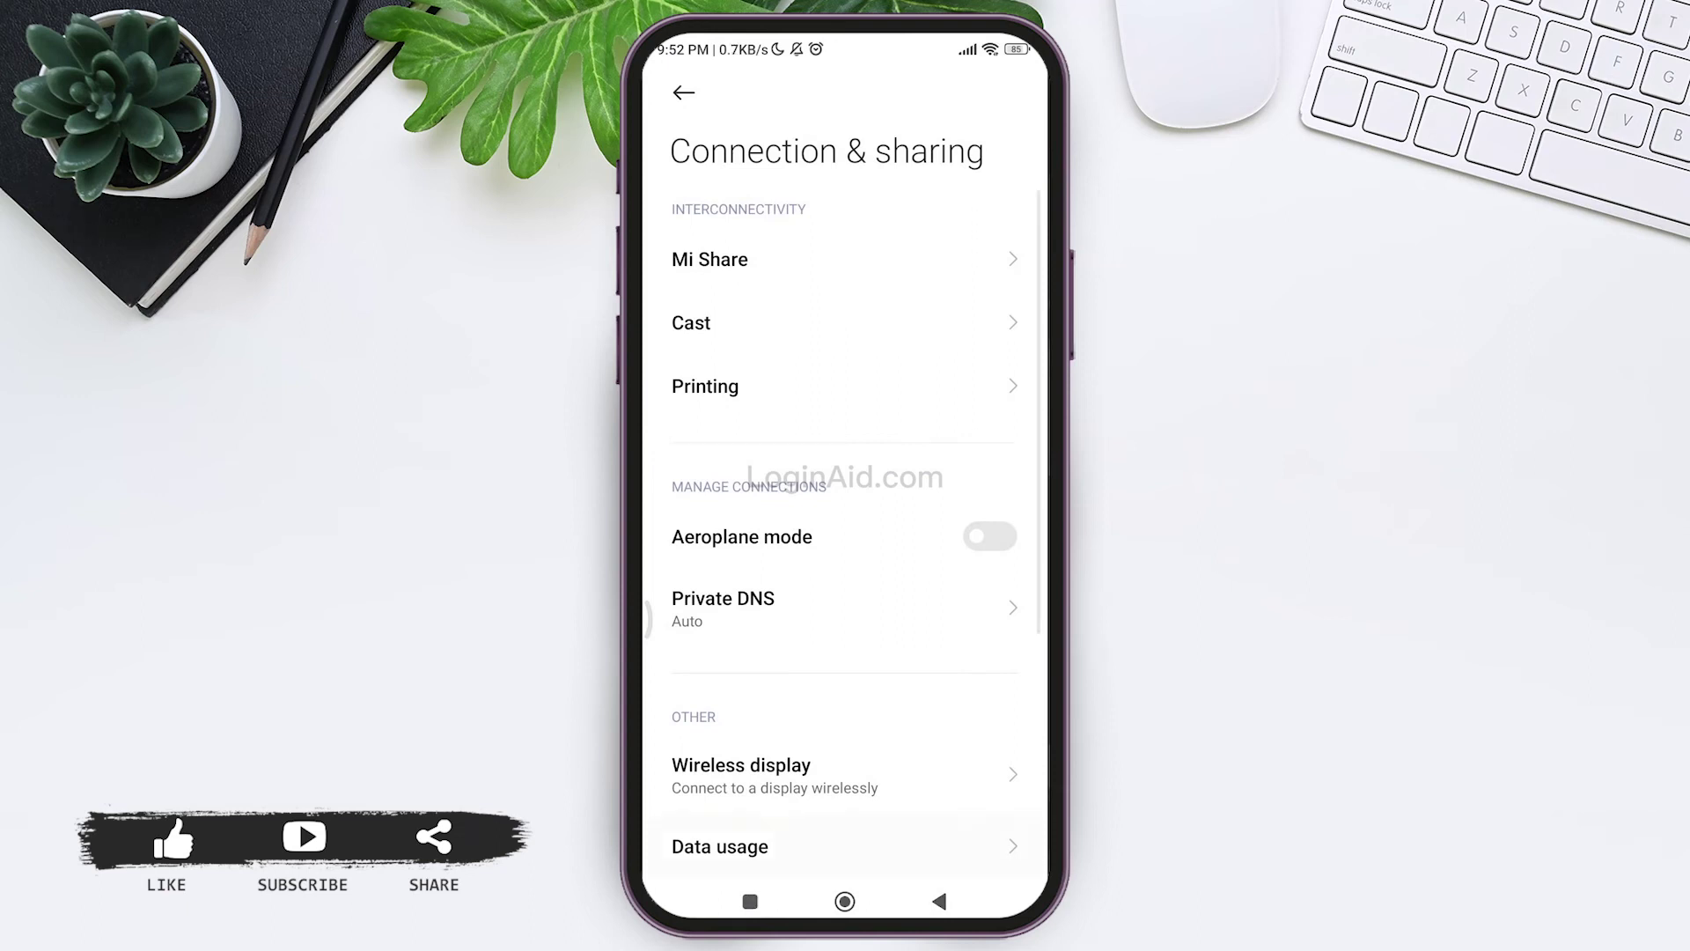
scroll(846, 529, "down", 5)
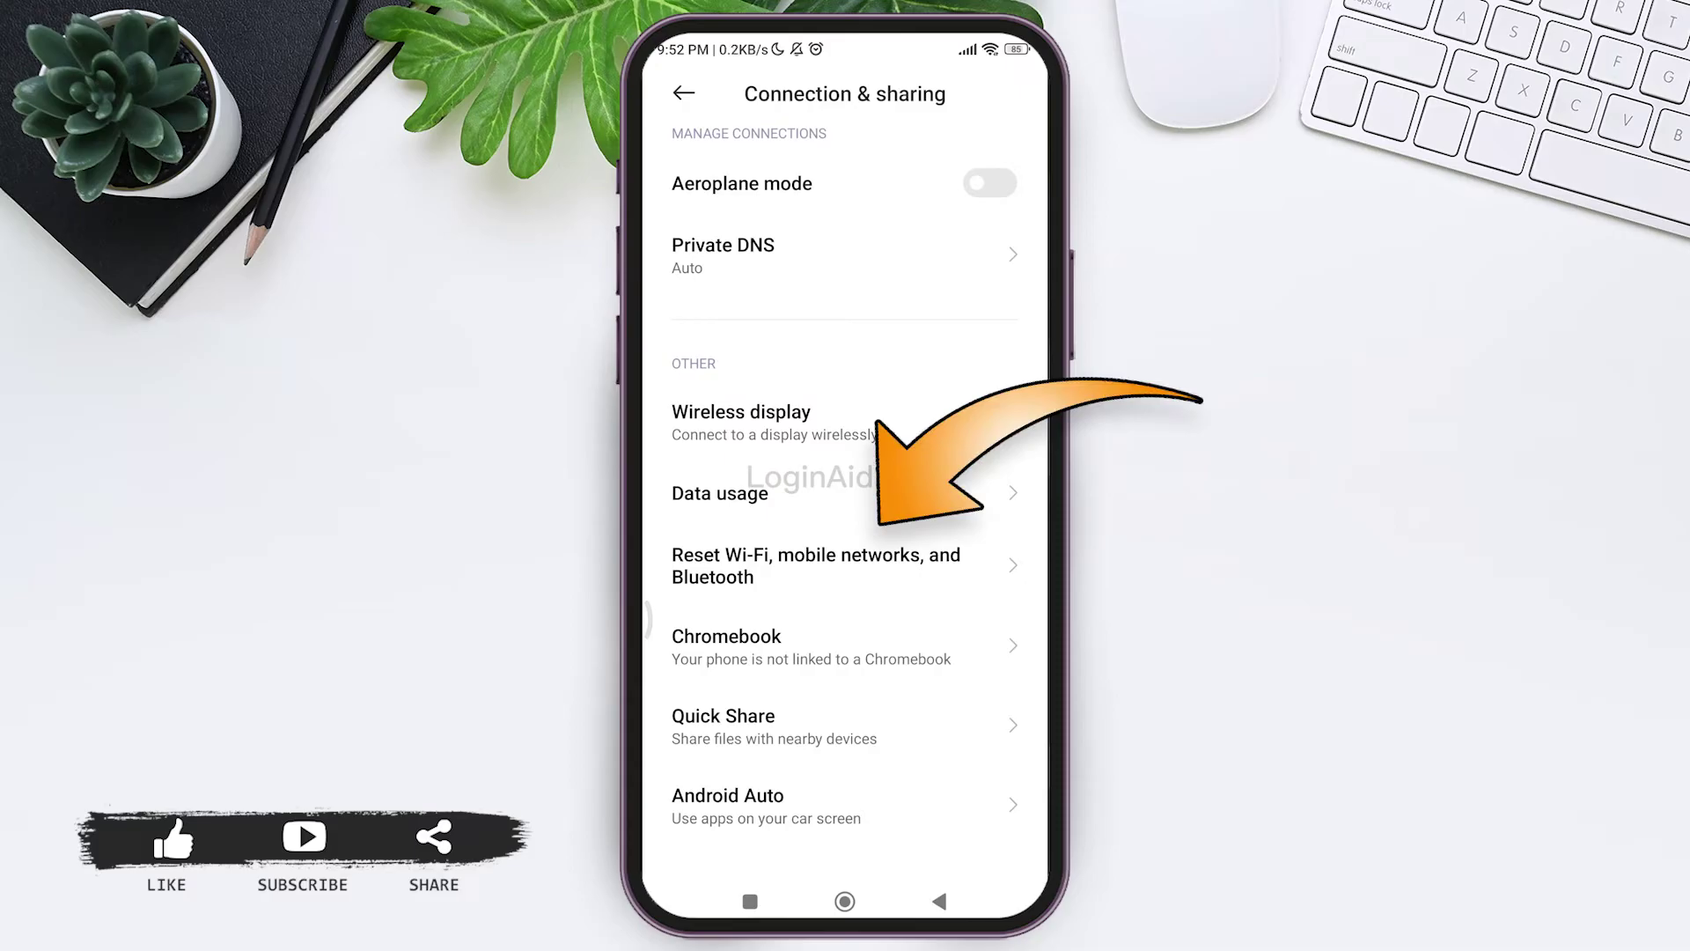
left_click(816, 565)
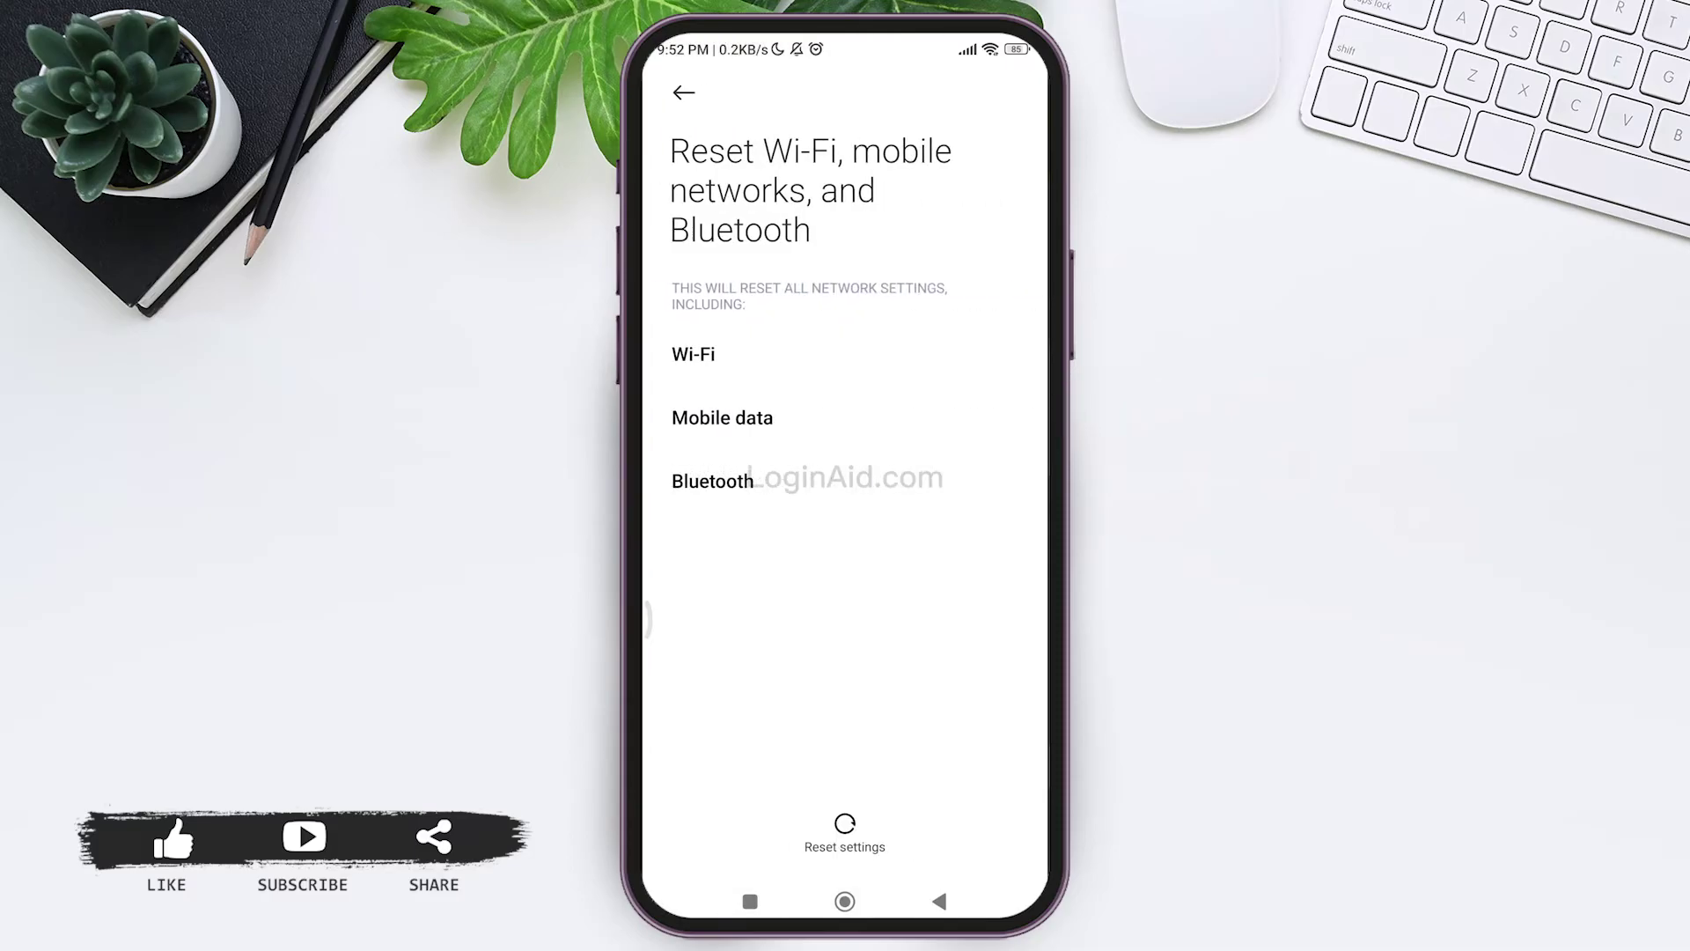